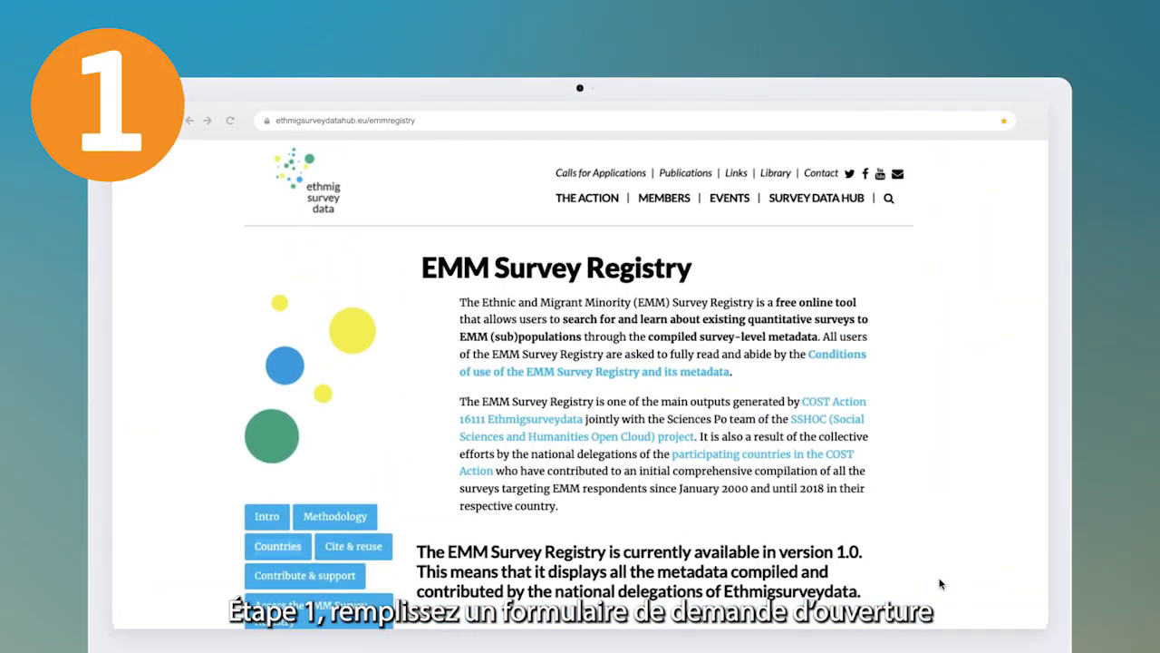
Open the account application form from the Contribute and support section and read through its instructions.
scroll(940, 583, down, 3)
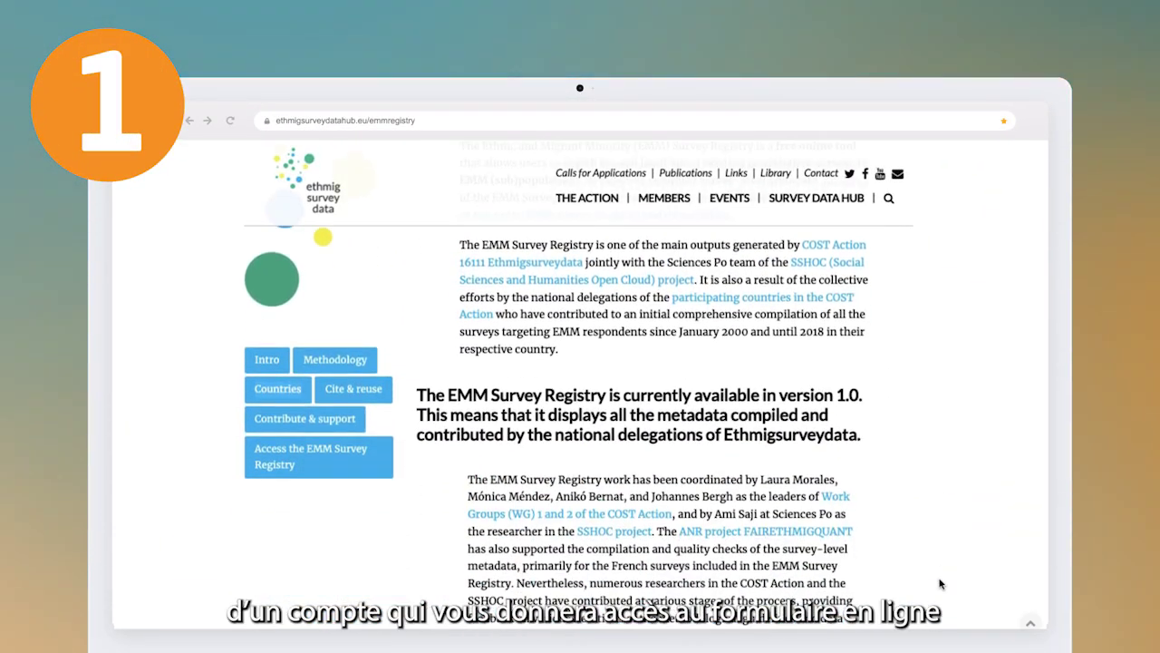
click(352, 423)
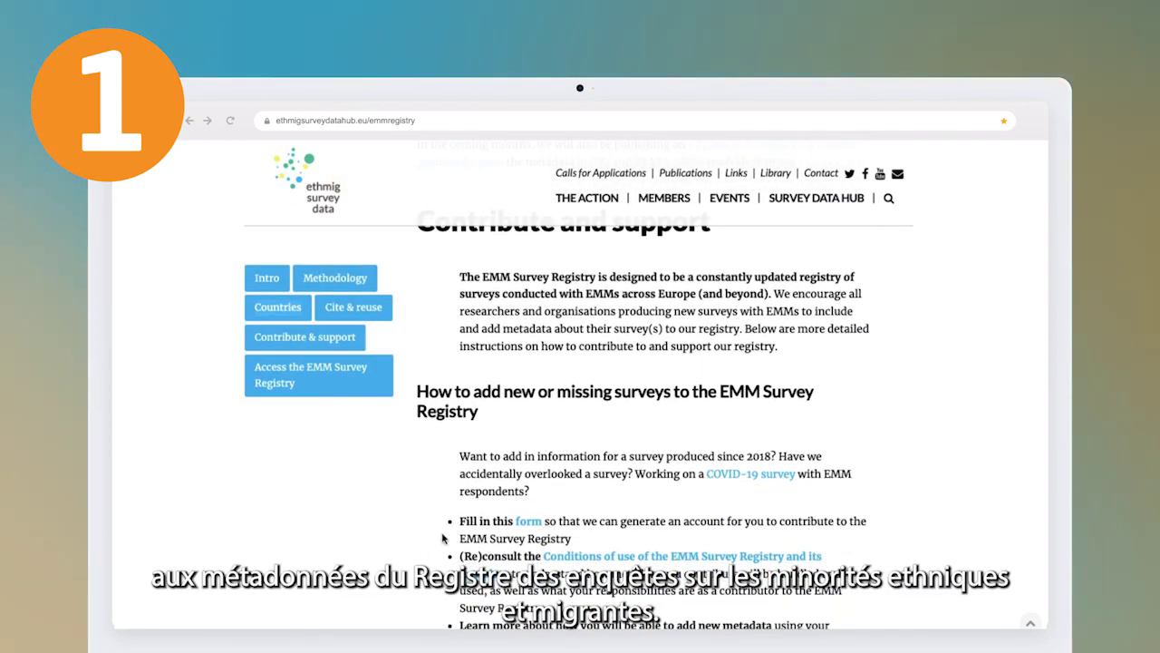
click(528, 521)
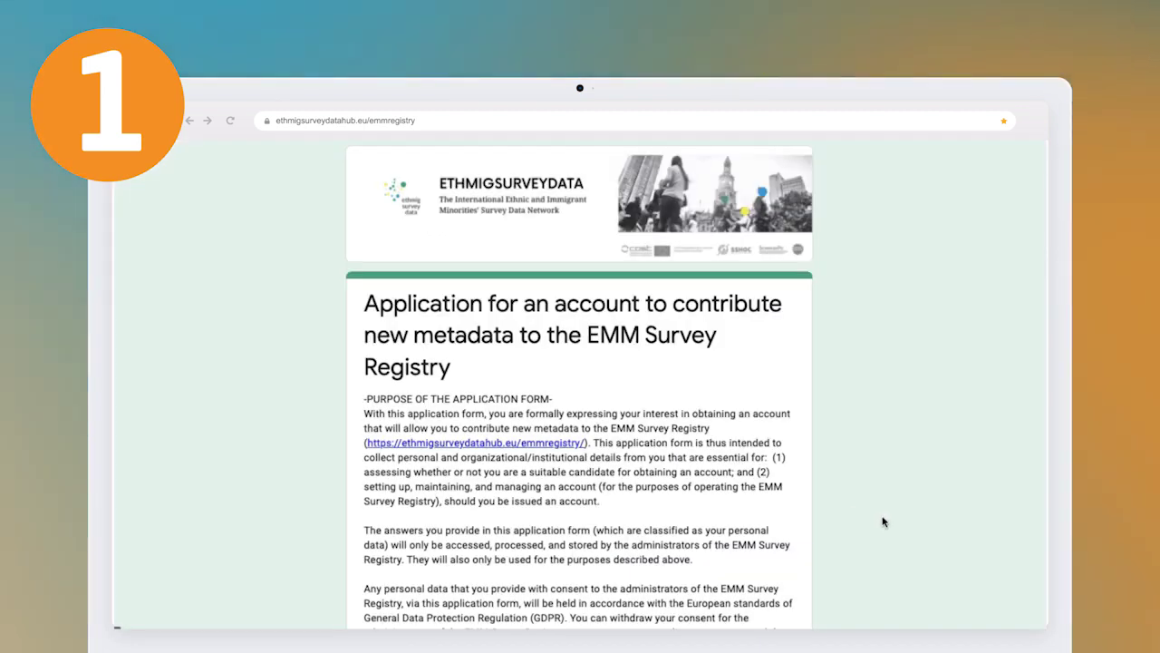
scroll(884, 522, down, 5)
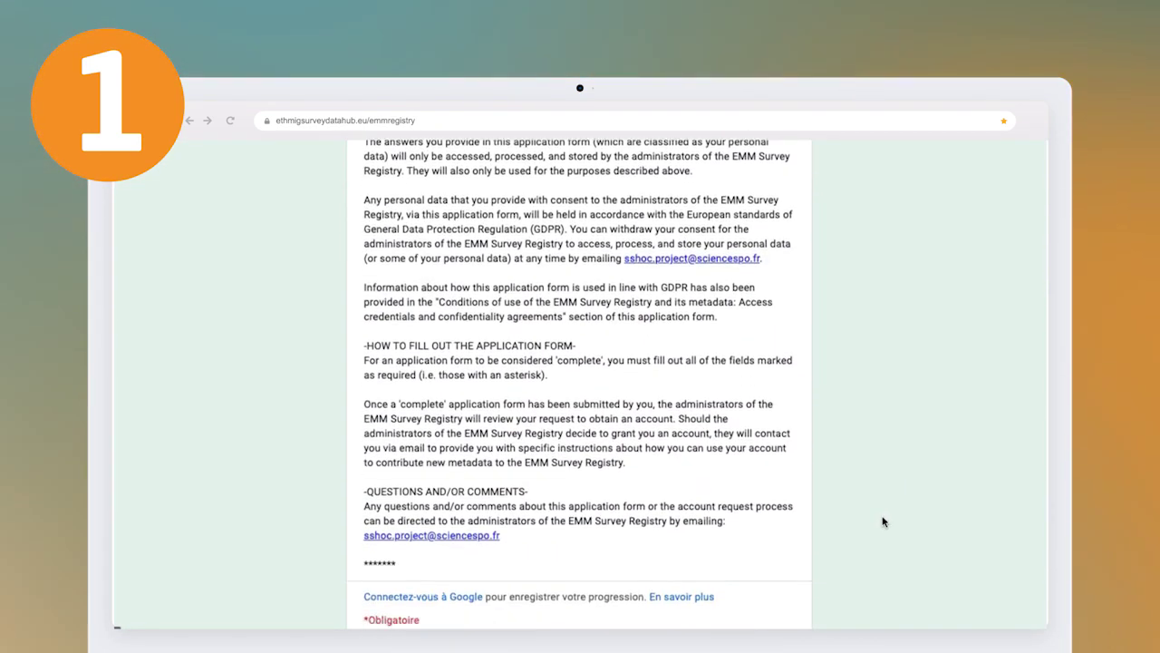
scroll(883, 522, down, 2)
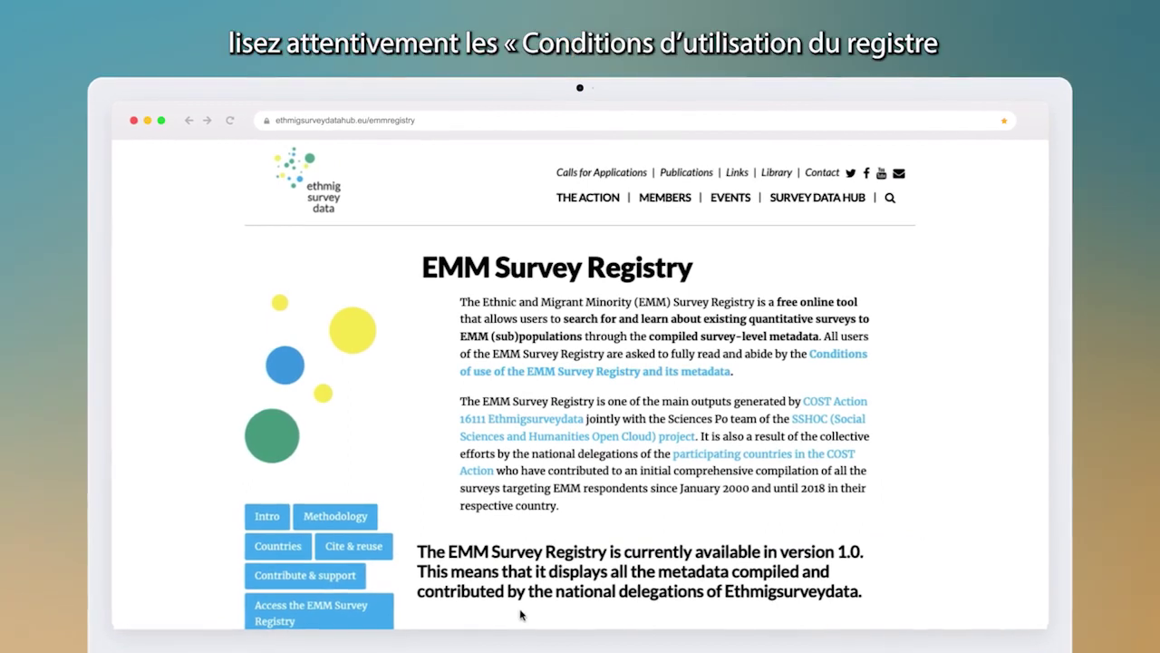
Open the Conditions of use of the EMM Survey Registry and its metadata from the Contribute and support section and review them.
click(354, 576)
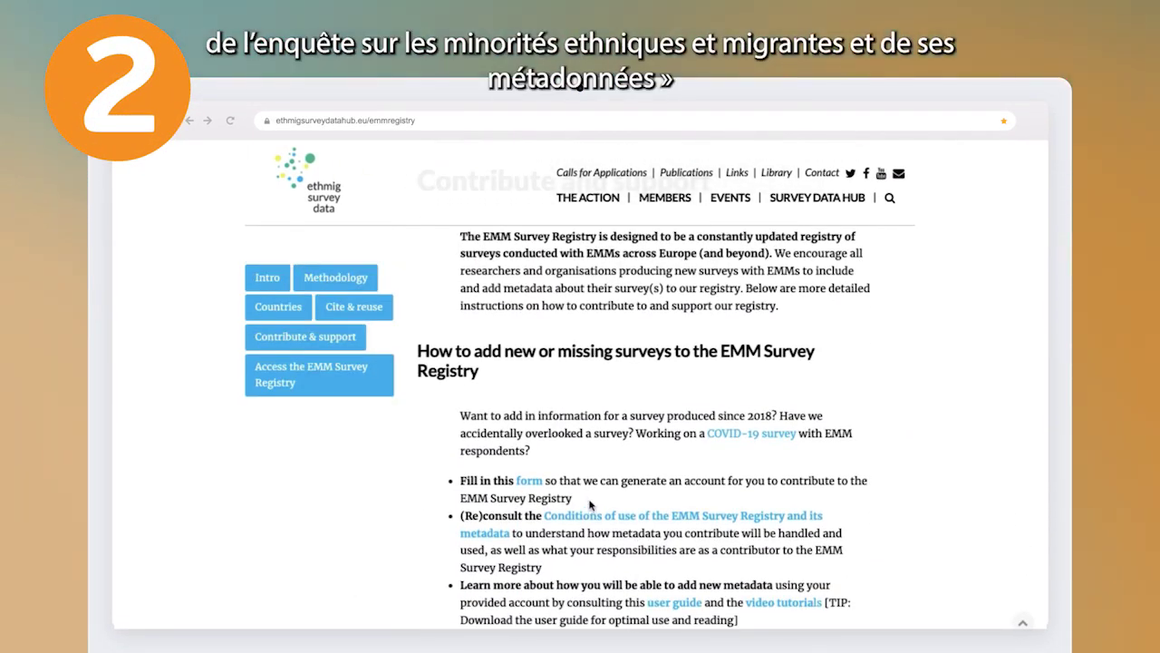
click(586, 517)
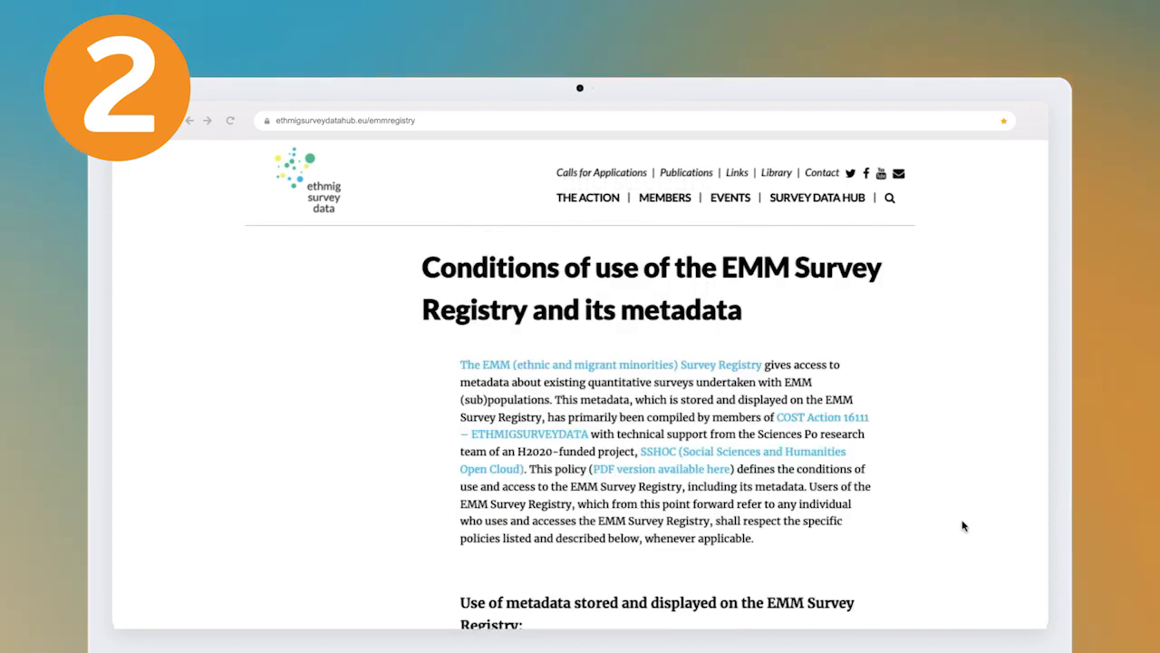
scroll(964, 525, down, 5)
scroll(964, 525, up, 5)
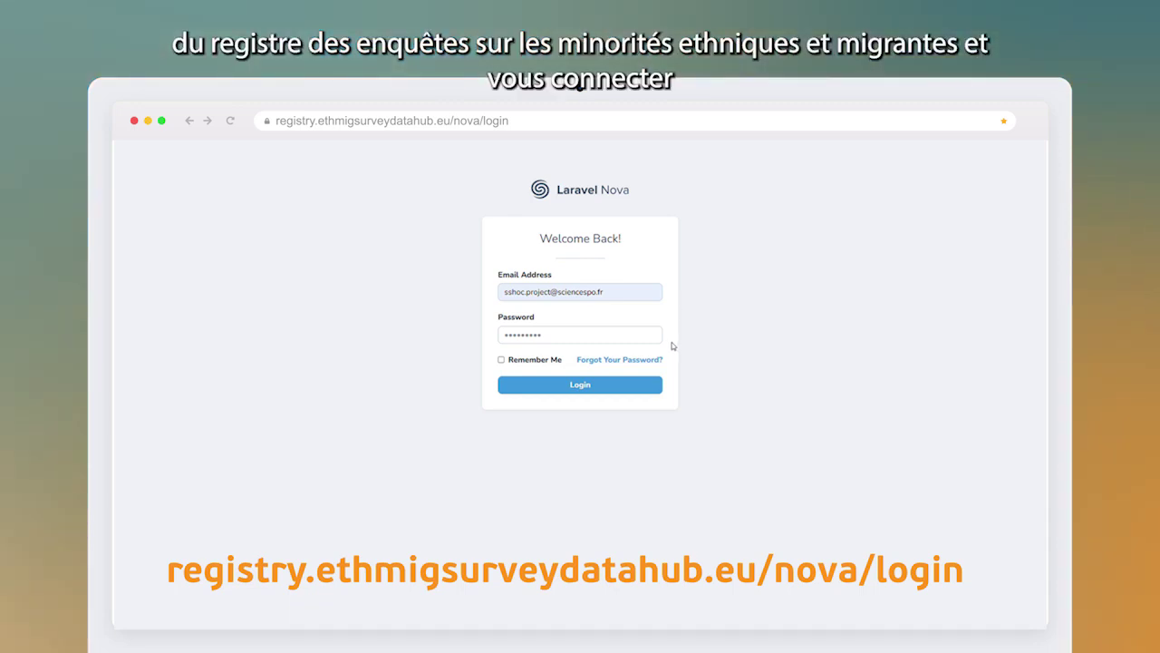
Log in to the registry back end with the filled-in credentials and open the account's profile for editing.
click(646, 387)
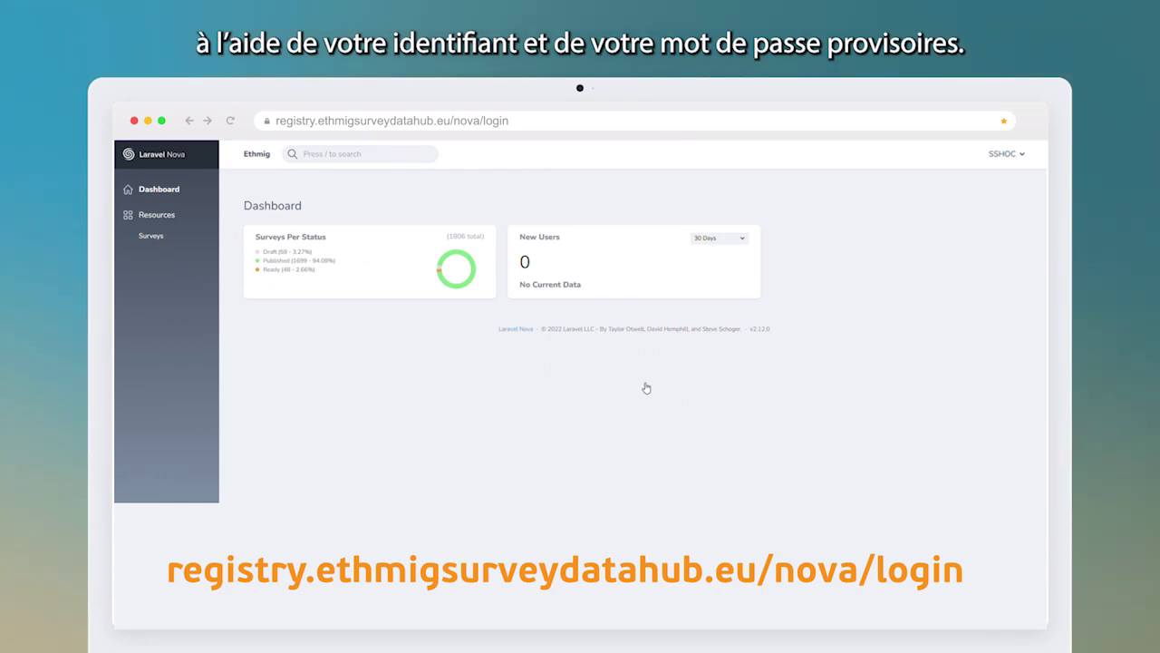
click(1015, 155)
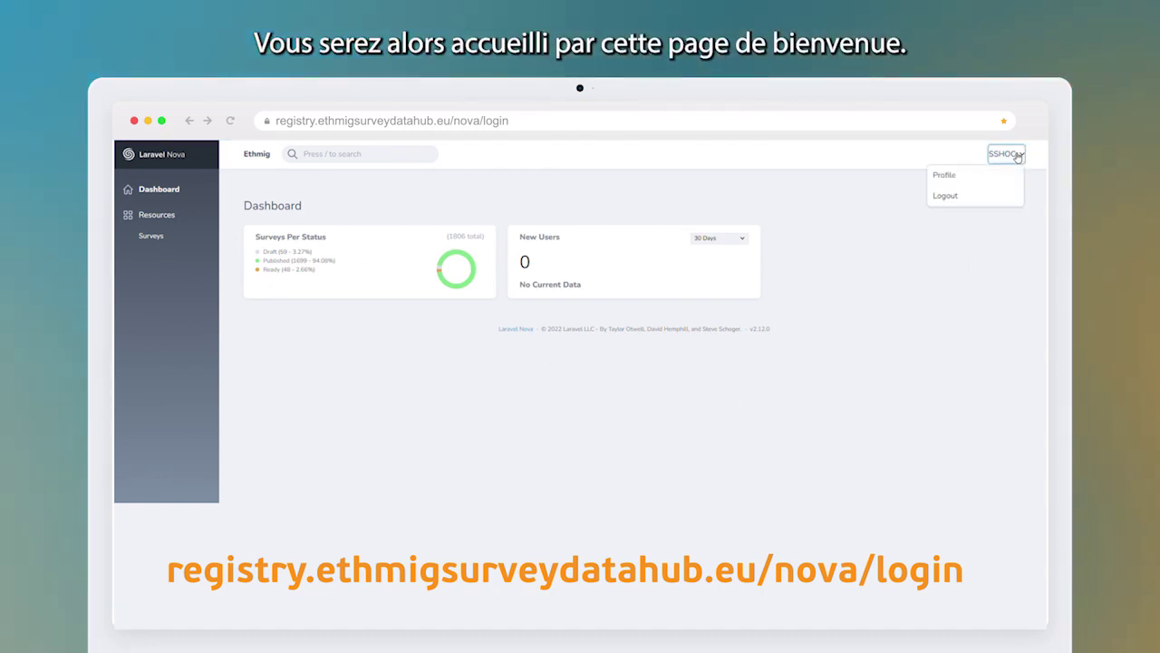
click(966, 176)
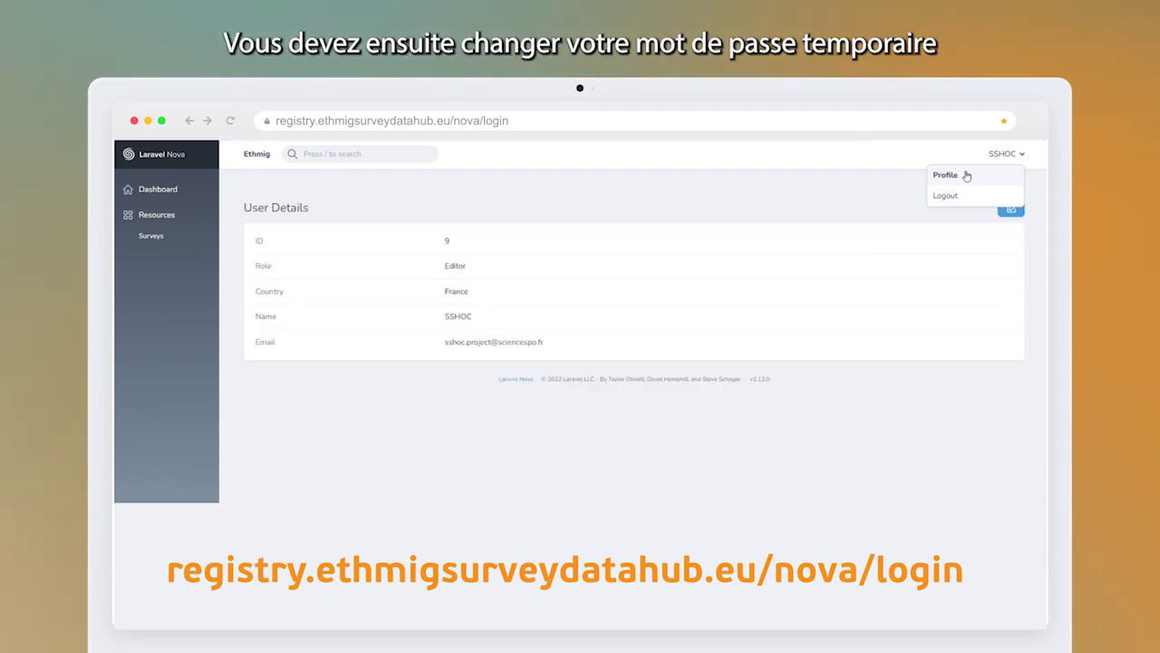
click(893, 187)
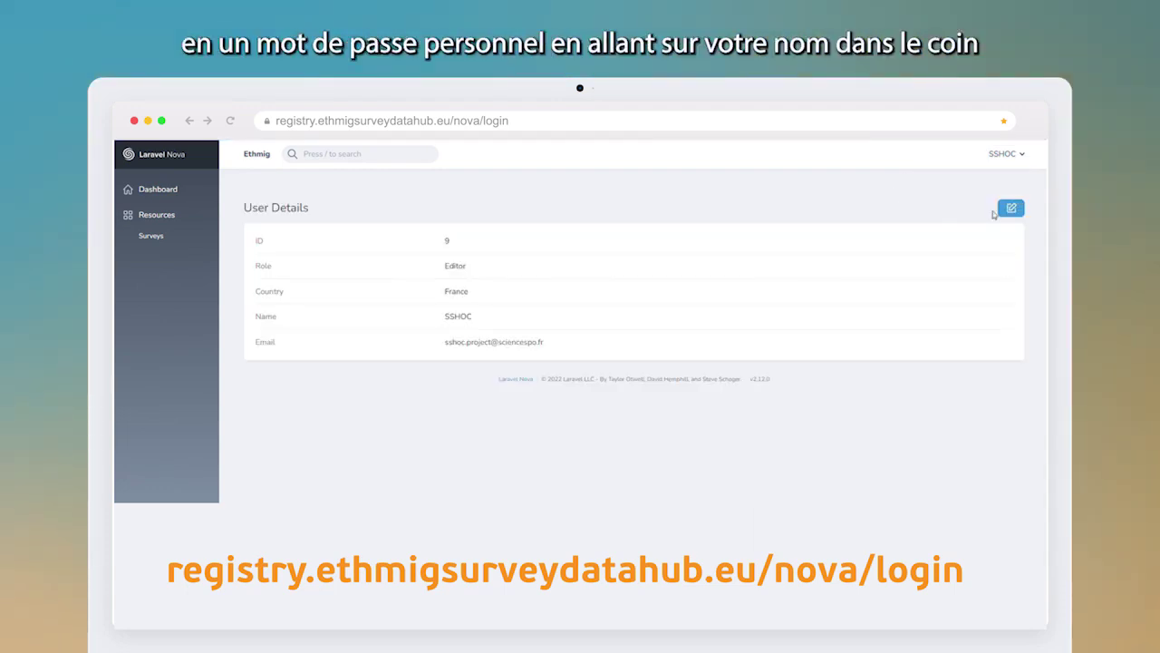
click(1010, 211)
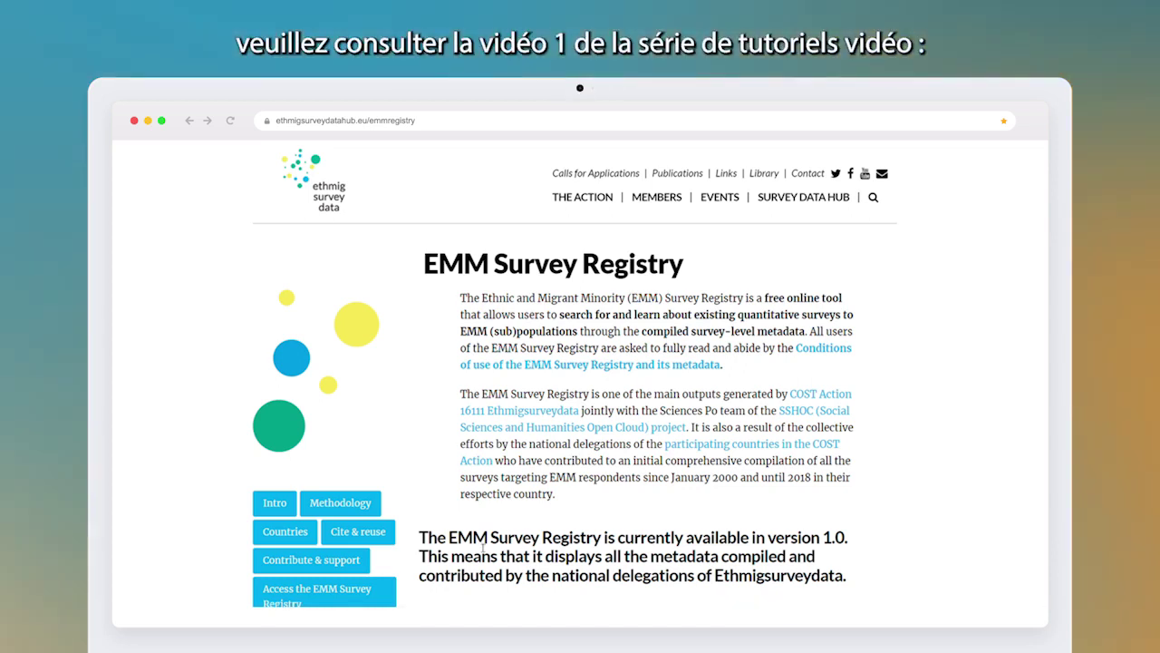
Open the video tutorials linked in the EMM Survey Registry page's instructions for adding new or missing surveys.
click(365, 564)
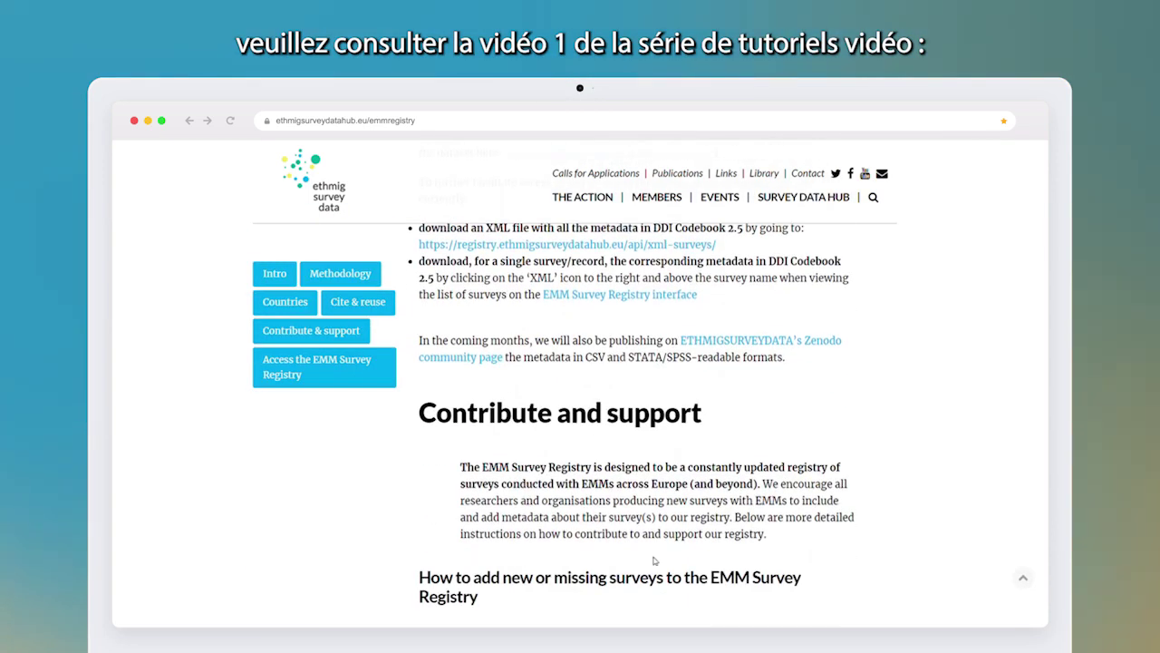
scroll(865, 561, down, 5)
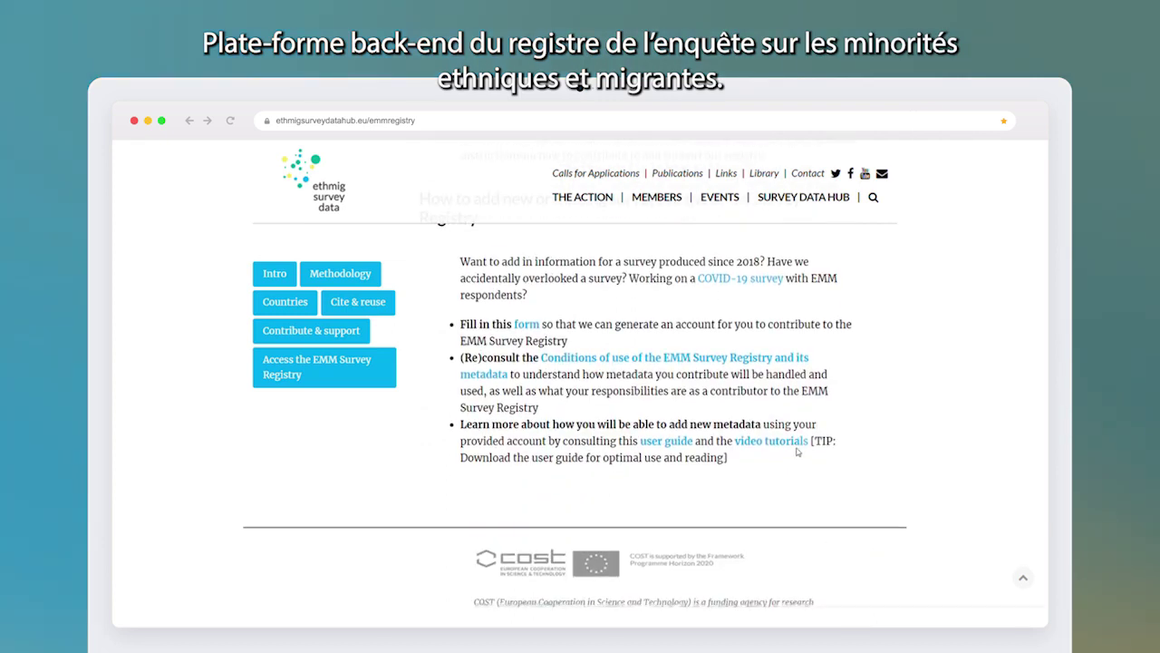
click(791, 442)
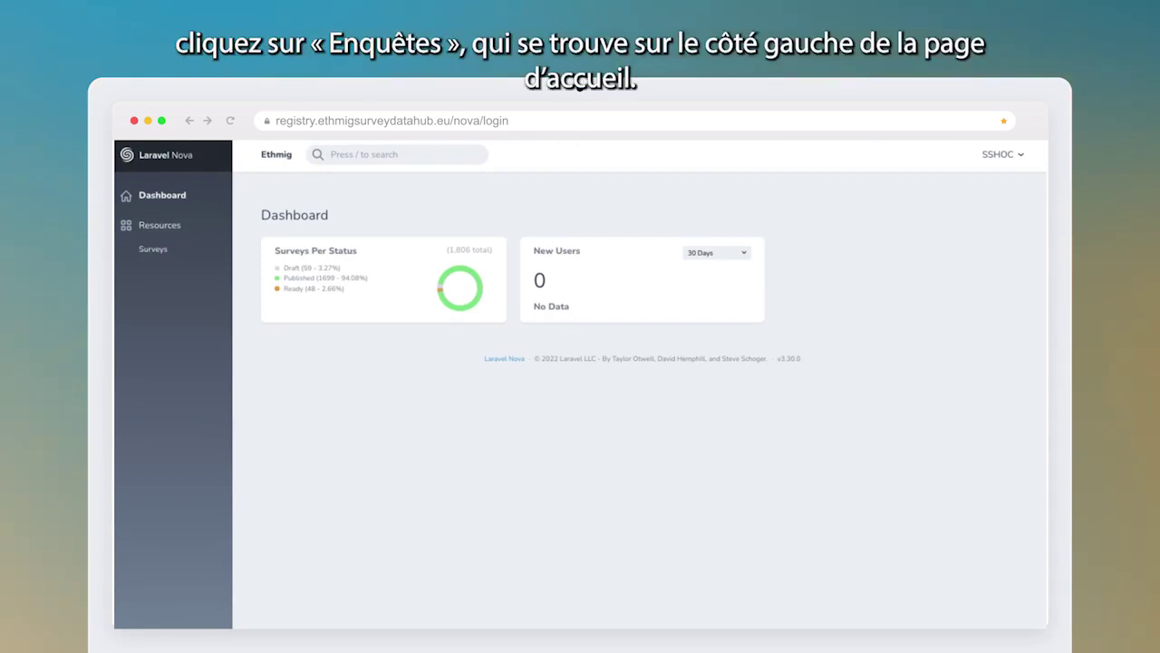
Open the Surveys list in the registry back end and start creating a new survey.
click(149, 250)
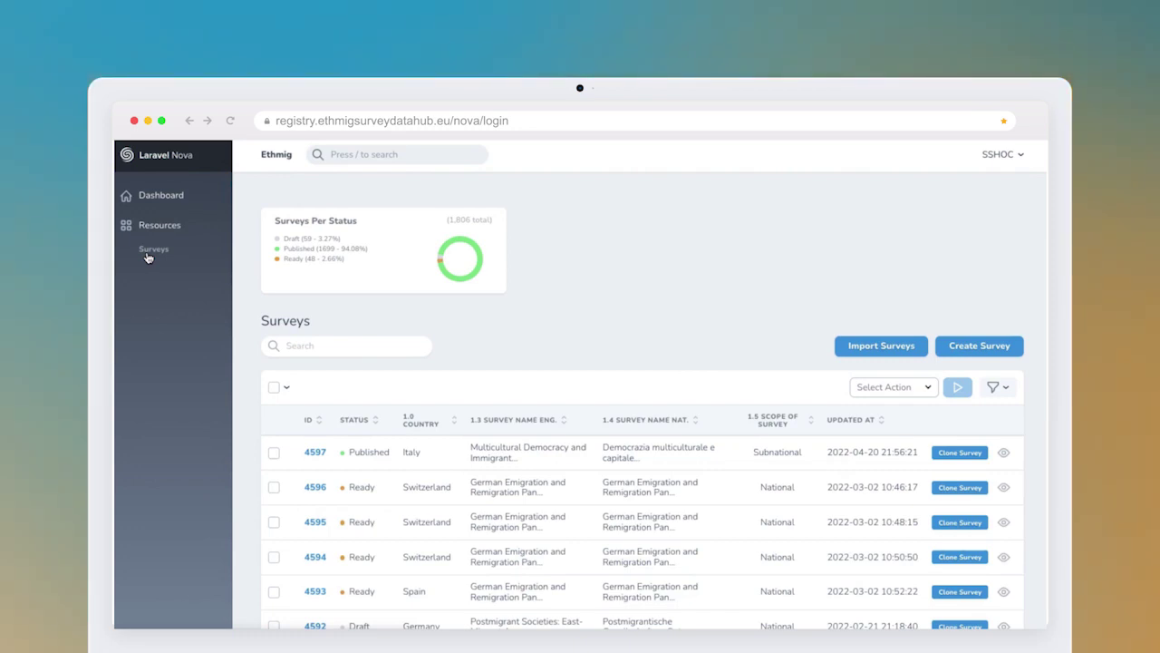
click(148, 258)
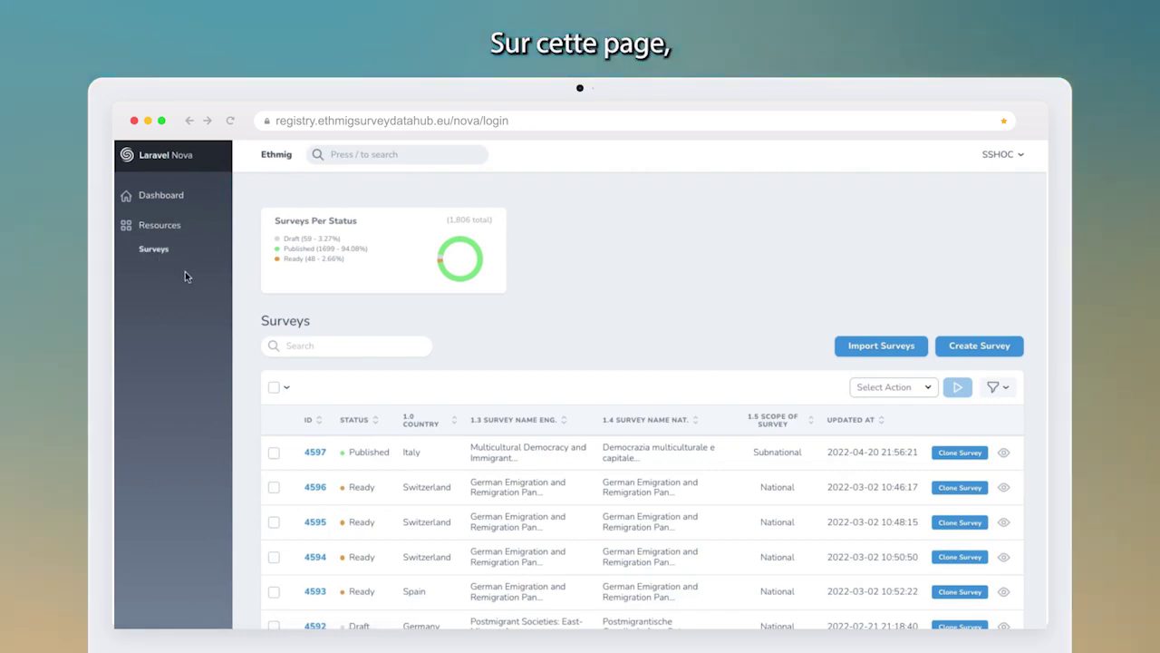
click(1021, 349)
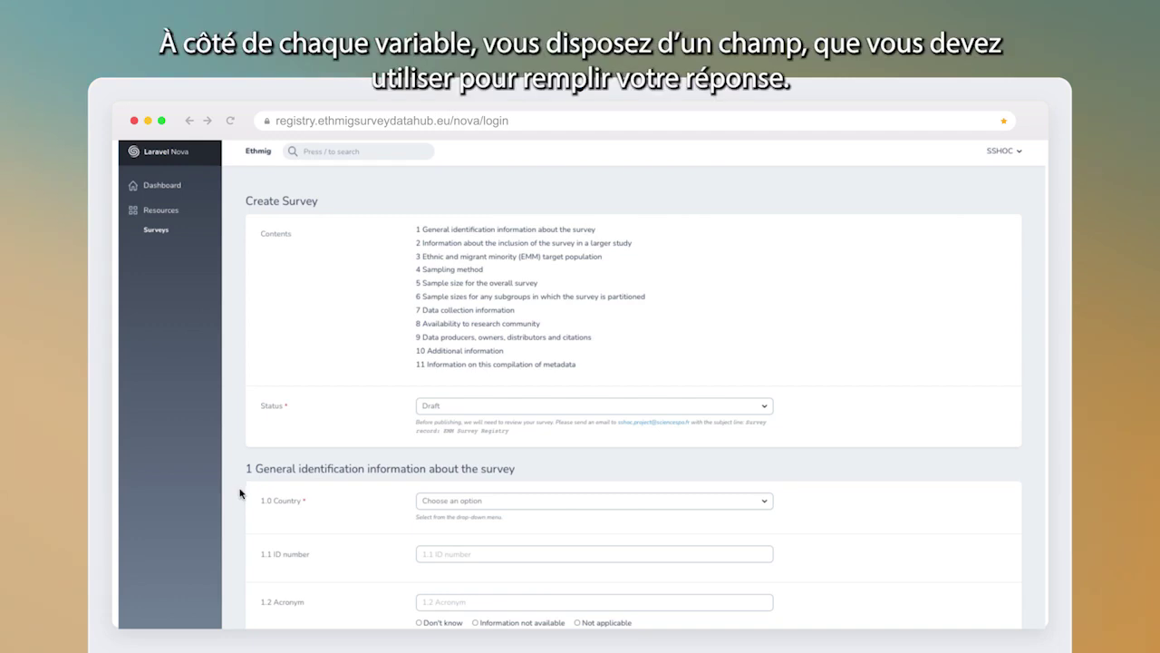
In section 1, set 1.0 Country to Romania and answer Yes to 1.12a Survey in development/not yet completed.
scroll(239, 493, down, 3)
scroll(239, 493, down, 3)
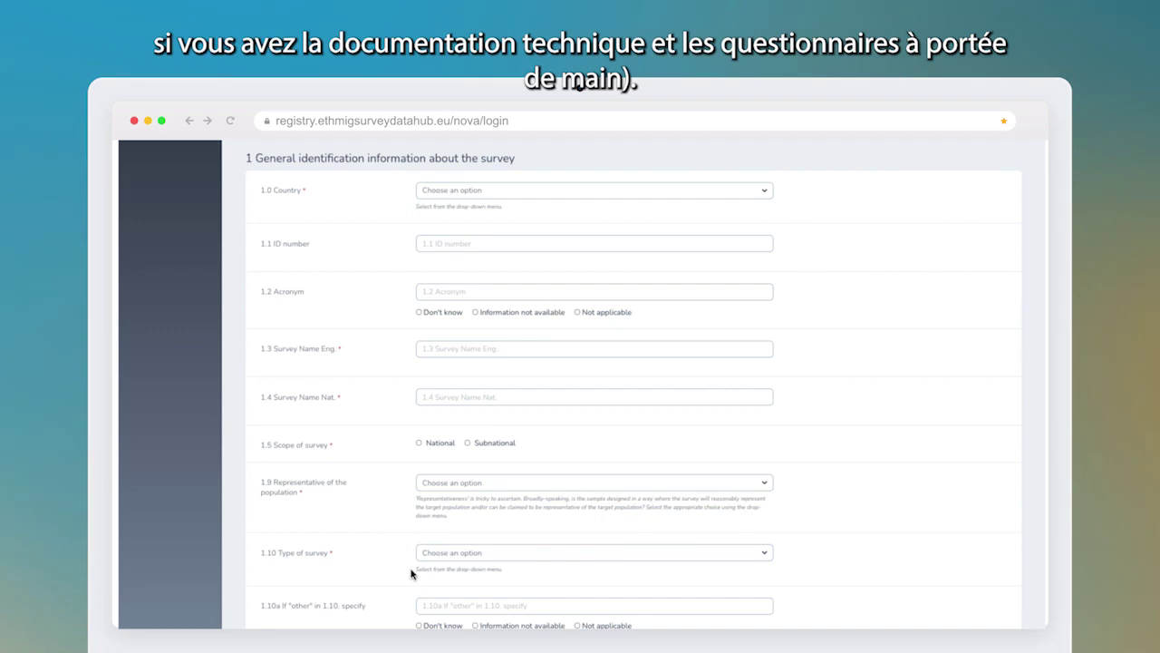
click(768, 199)
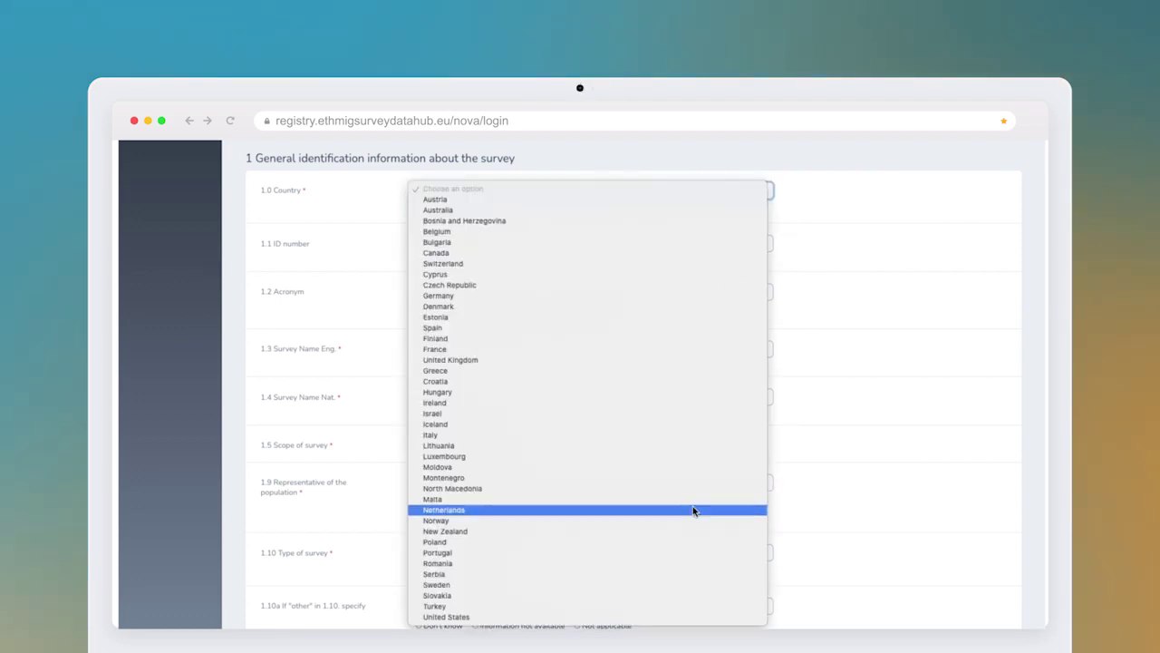
click(680, 562)
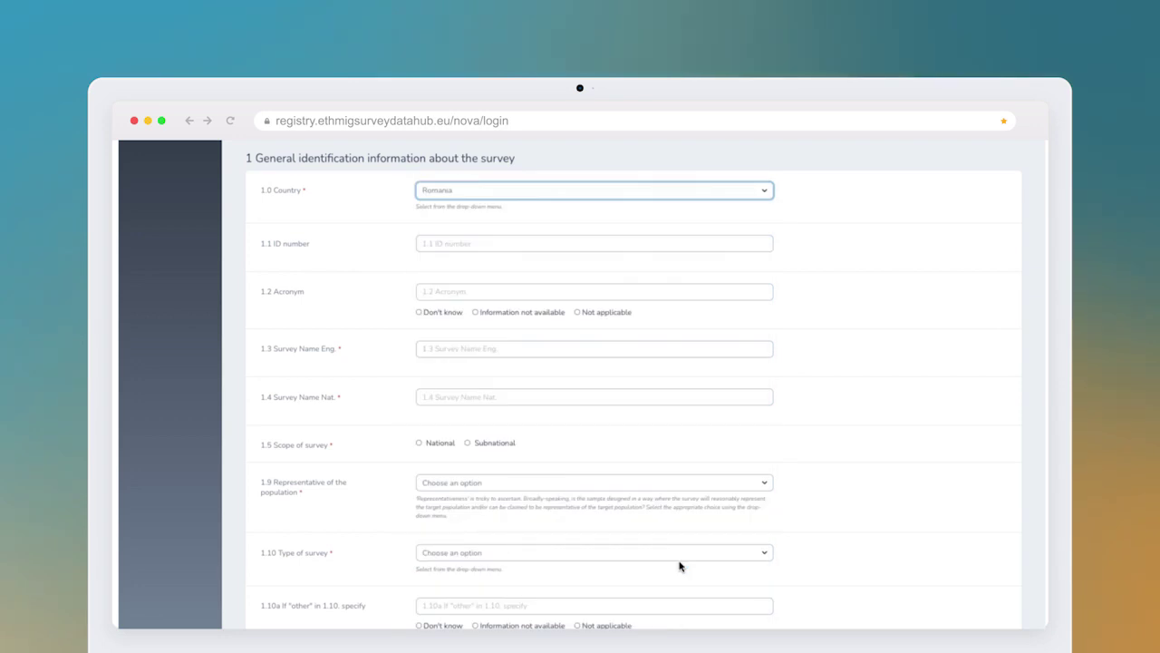
scroll(818, 508, down, 5)
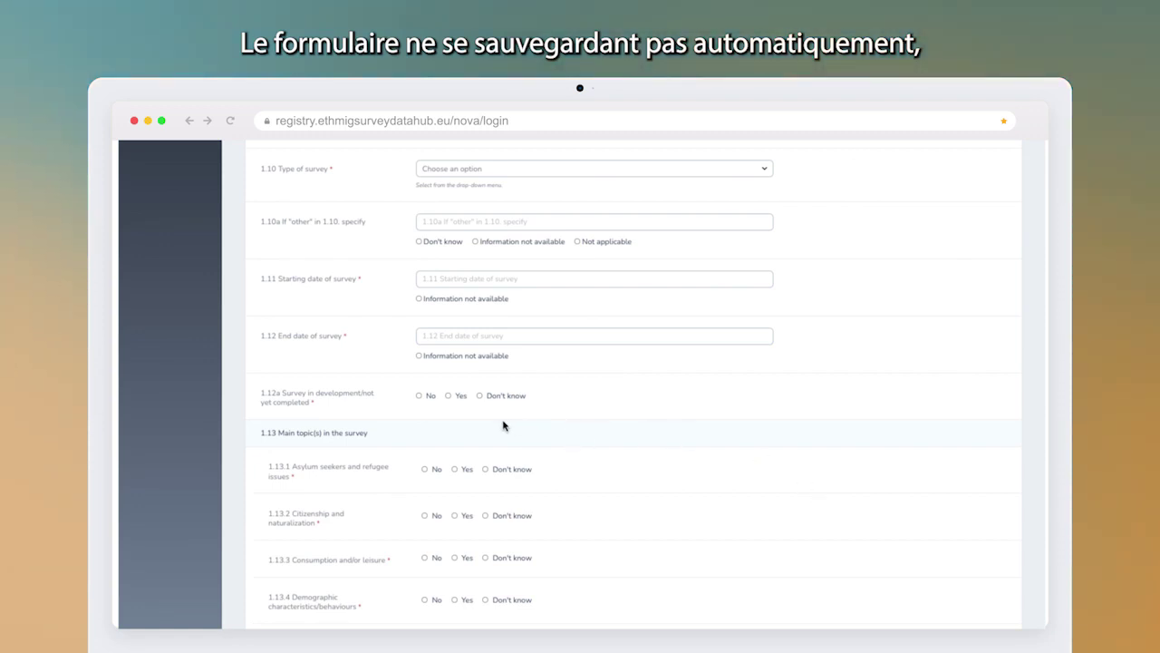
click(447, 396)
Enter Roma as the minority group in field 3.1 EMM target population.
scroll(760, 529, down, 12)
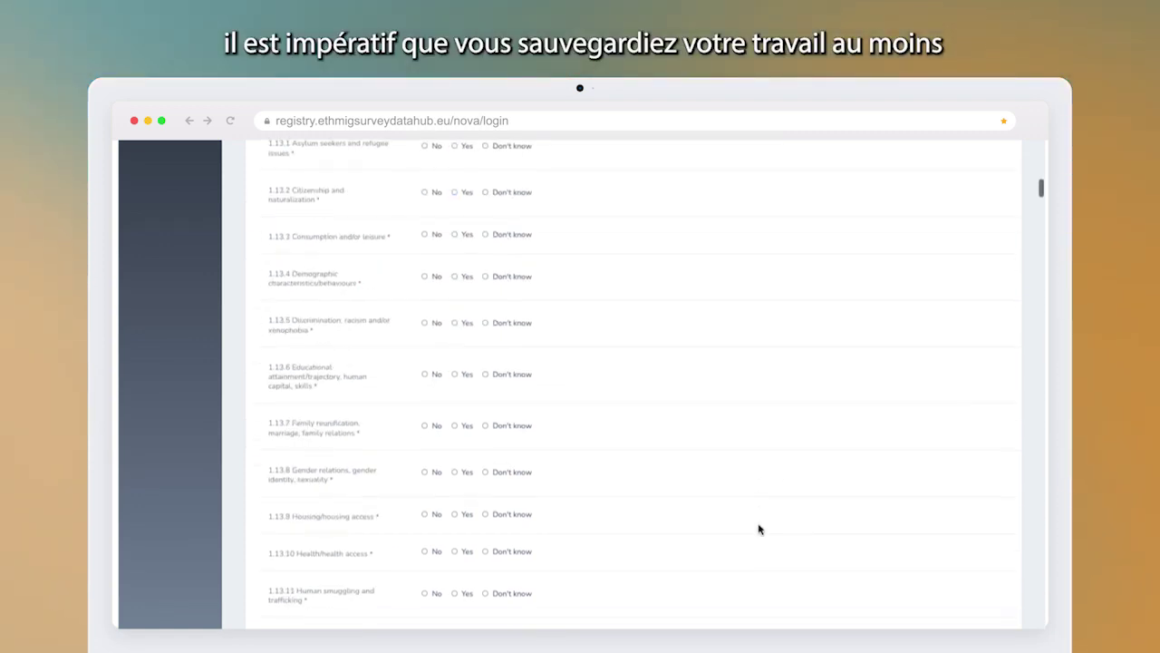
scroll(760, 530, down, 15)
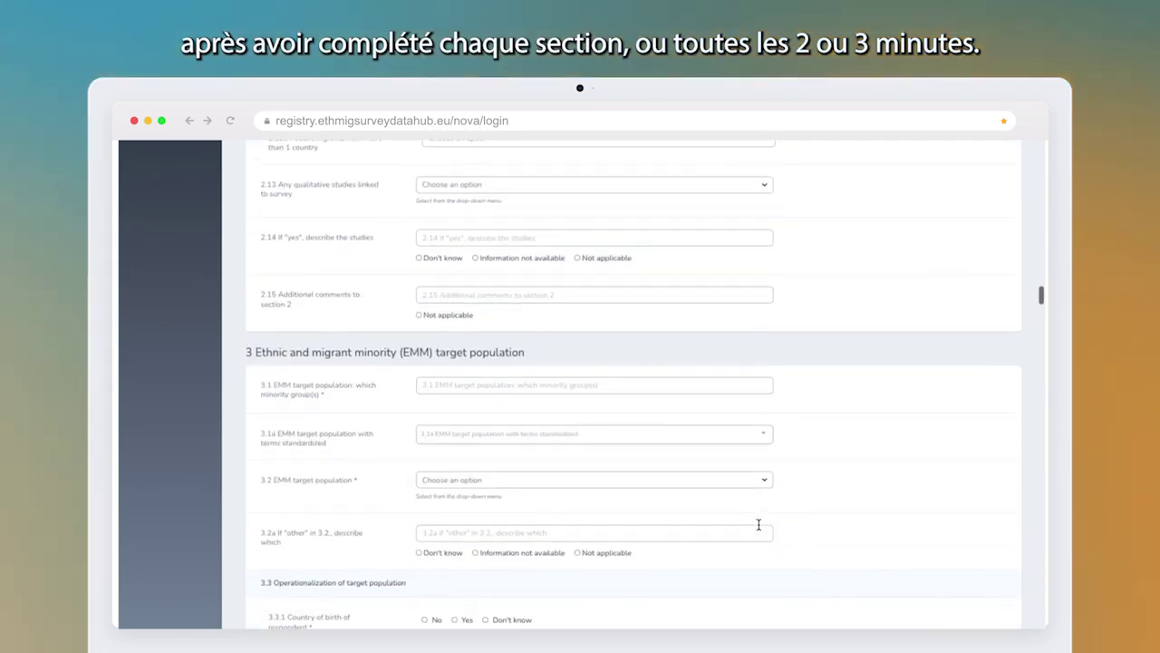
click(611, 386)
text(Roma)
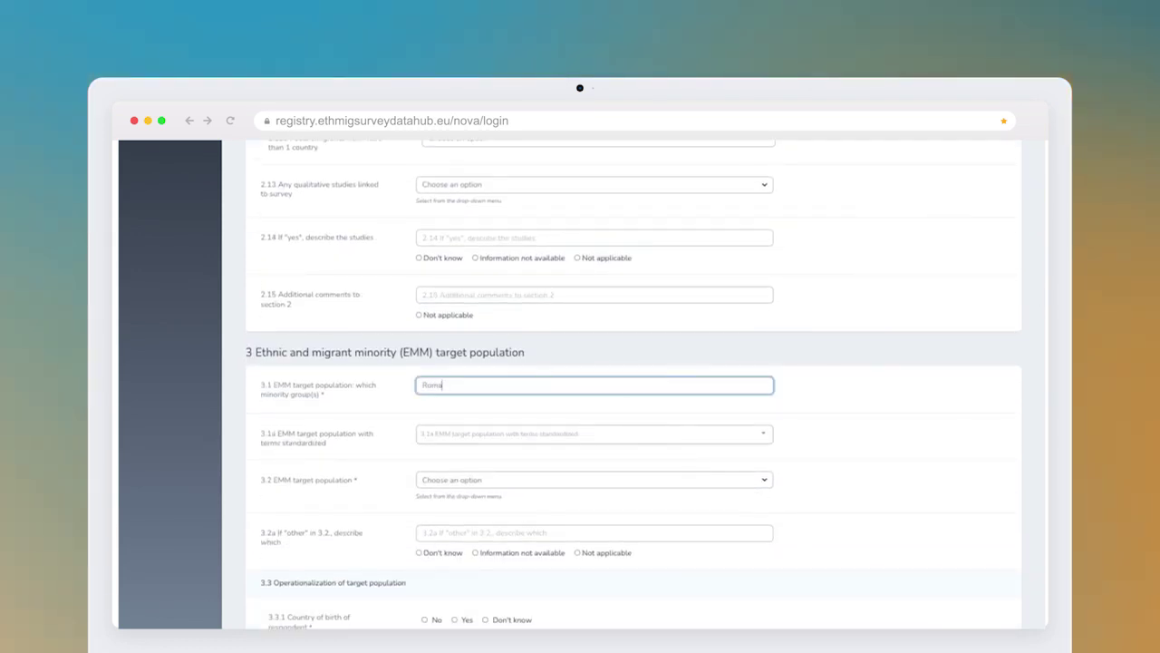
click(804, 389)
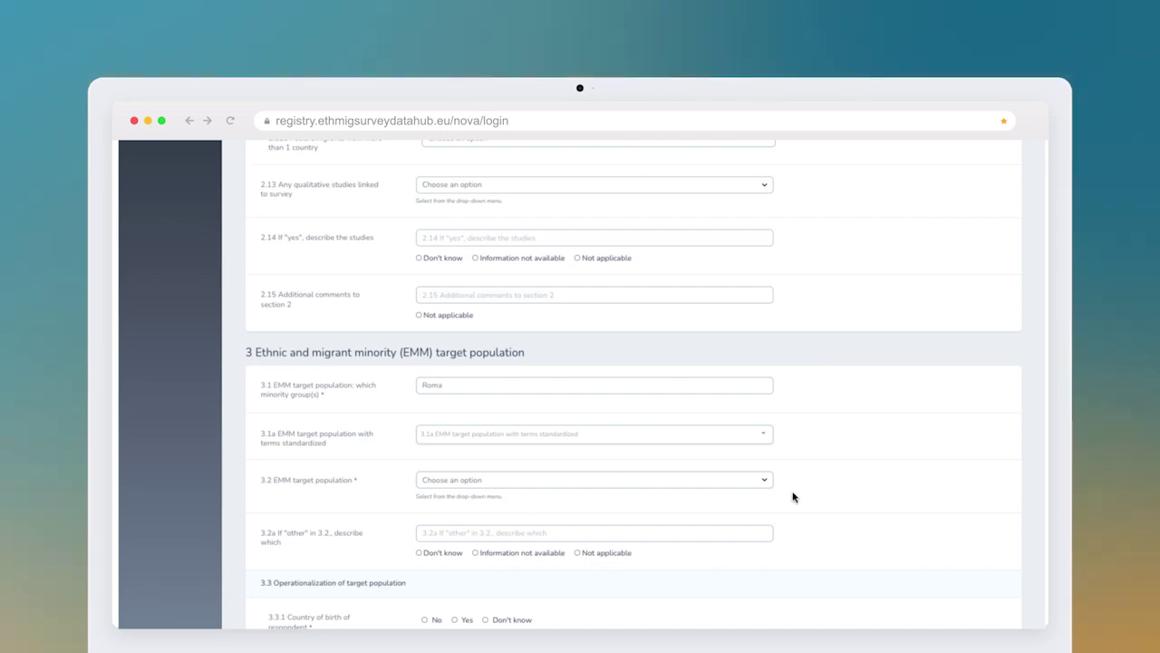
Save the new survey record at the end of the form and keep it open for editing.
scroll(792, 496, down, 10)
scroll(792, 495, down, 20)
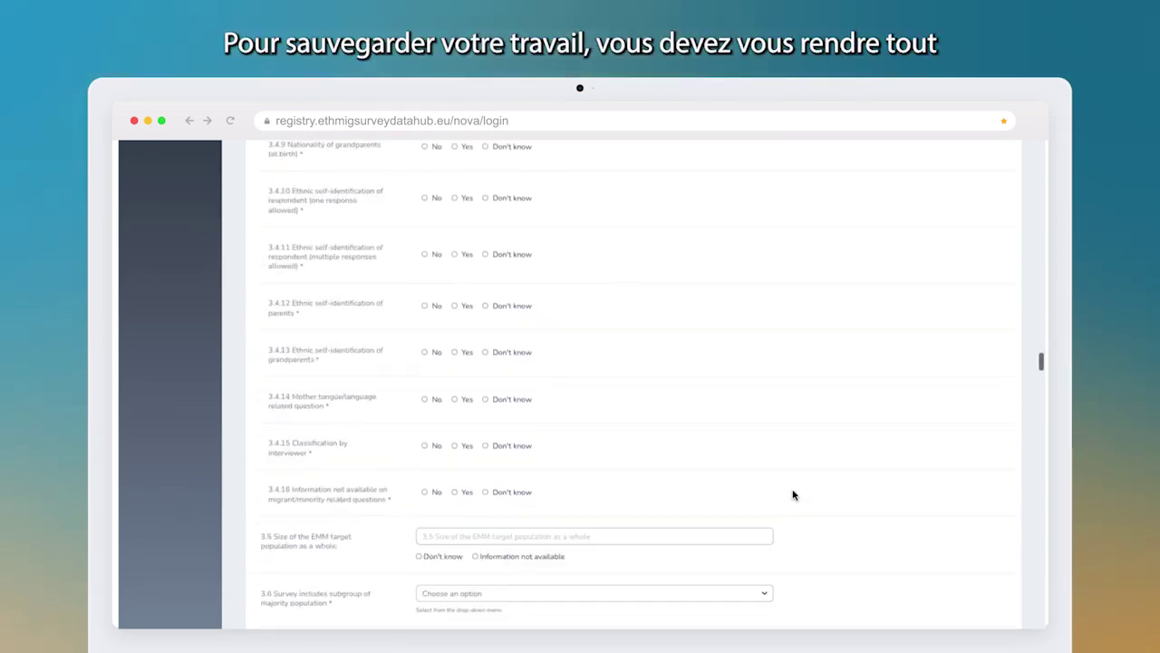
scroll(792, 495, down, 20)
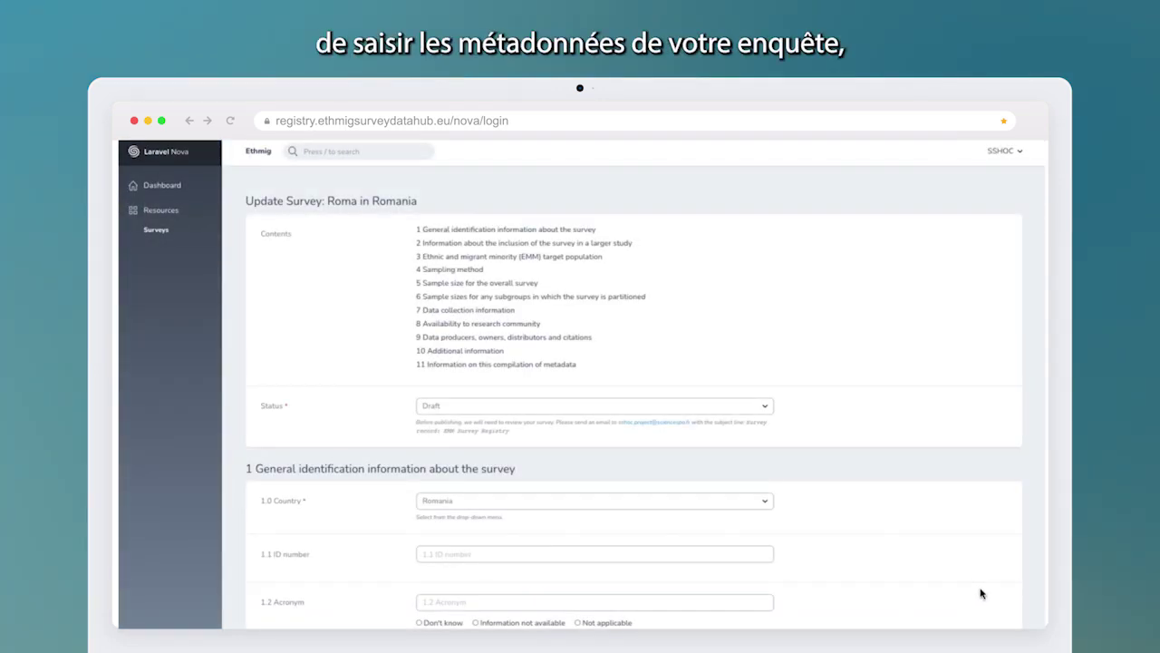
Update the Roma in Romania survey with its status left as Draft and finish editing.
scroll(993, 583, down, 10)
scroll(992, 582, down, 20)
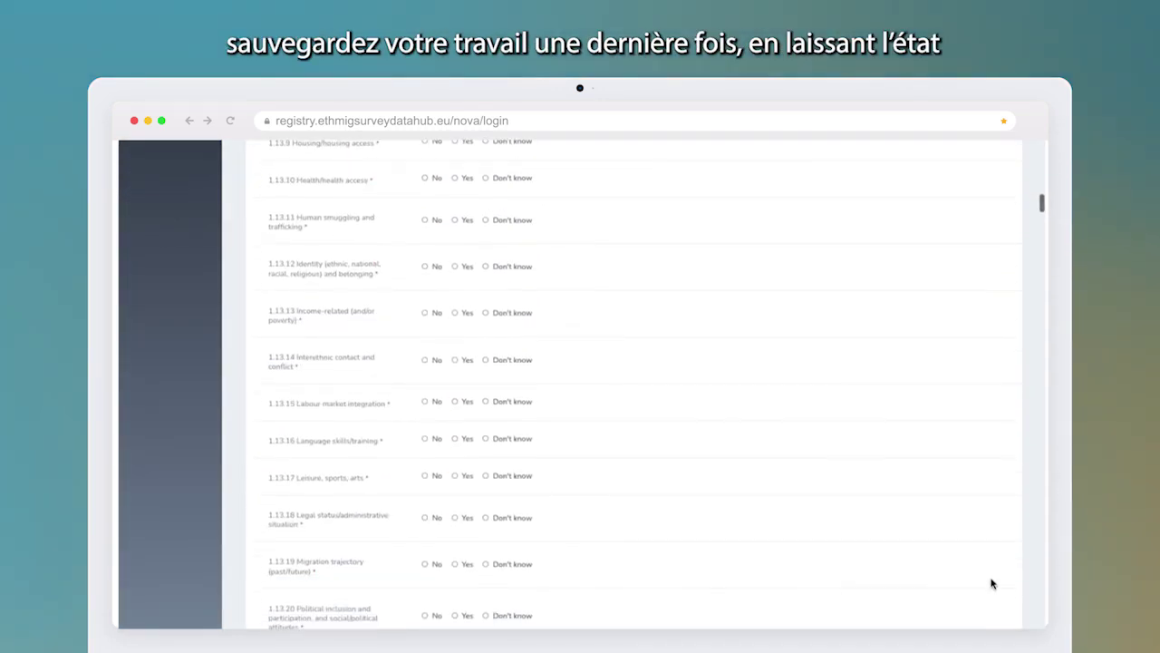
scroll(993, 571, down, 20)
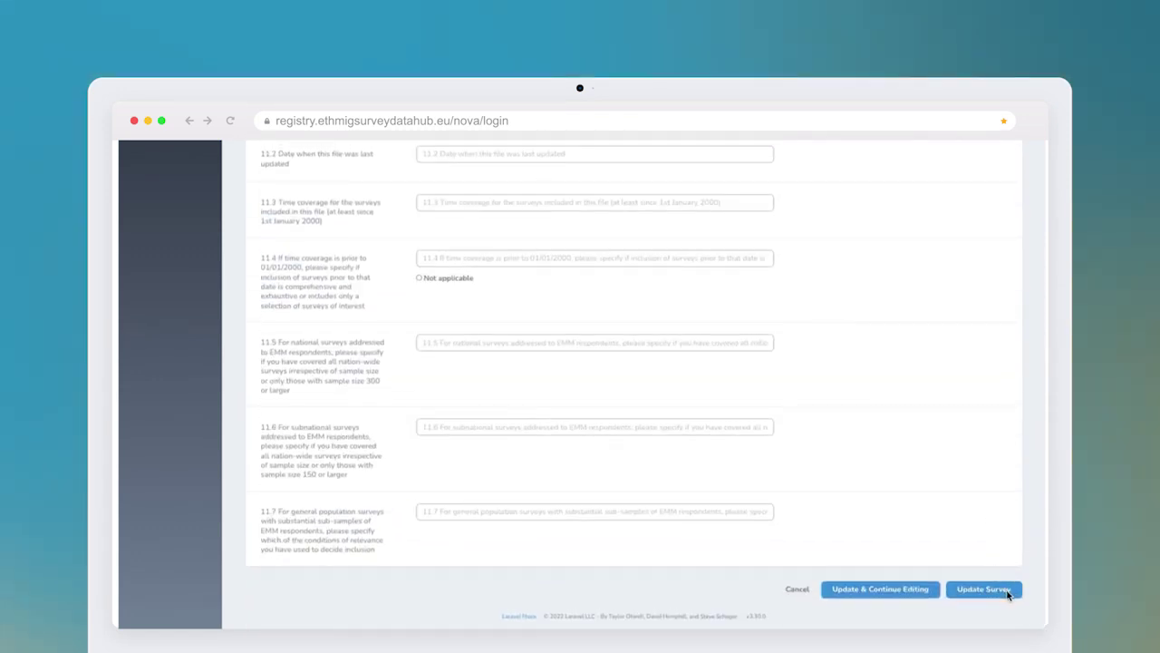
click(1007, 591)
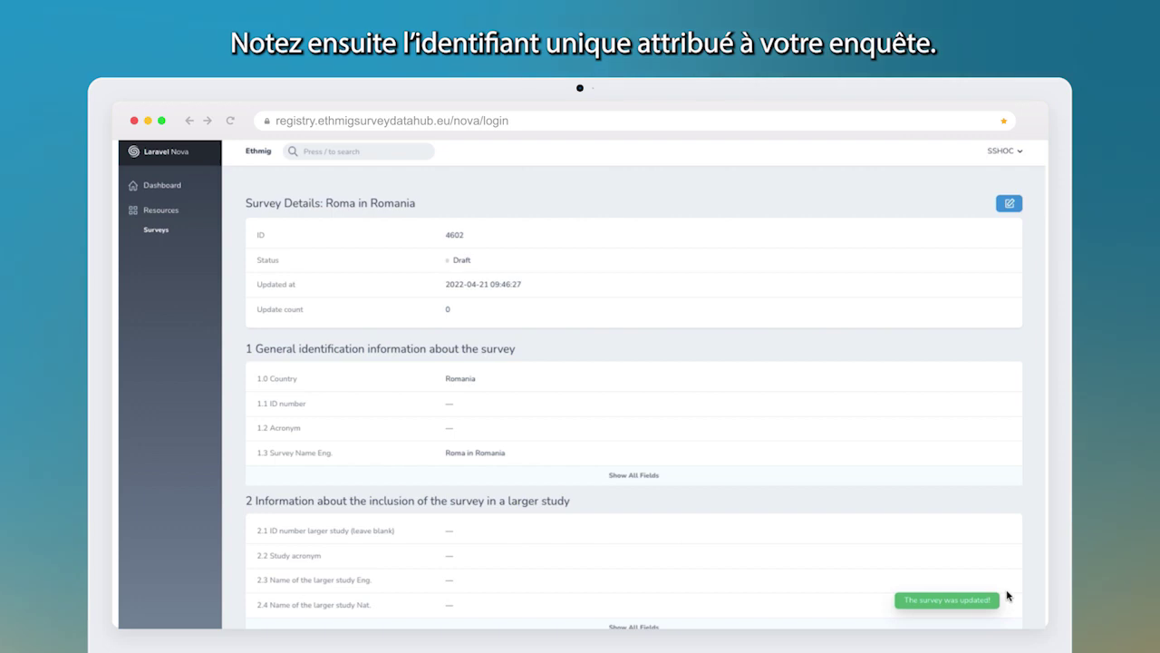